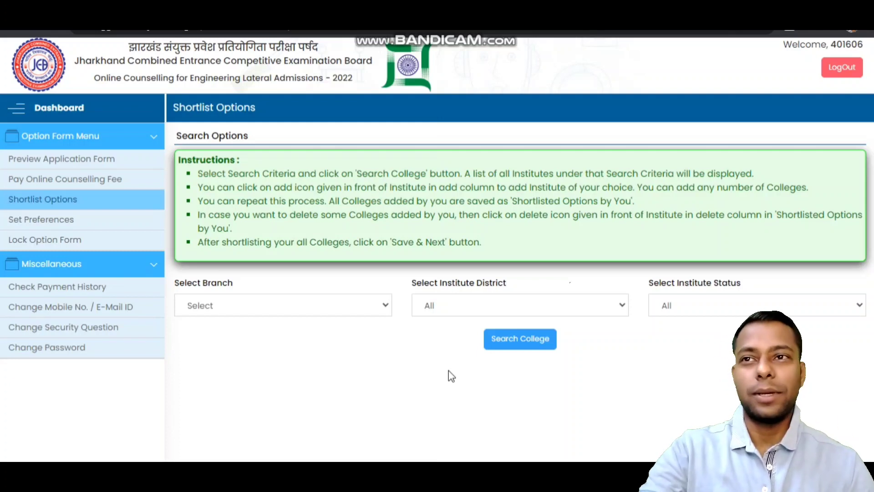
- Log out of the counselling account and confirm the logout
click(844, 66)
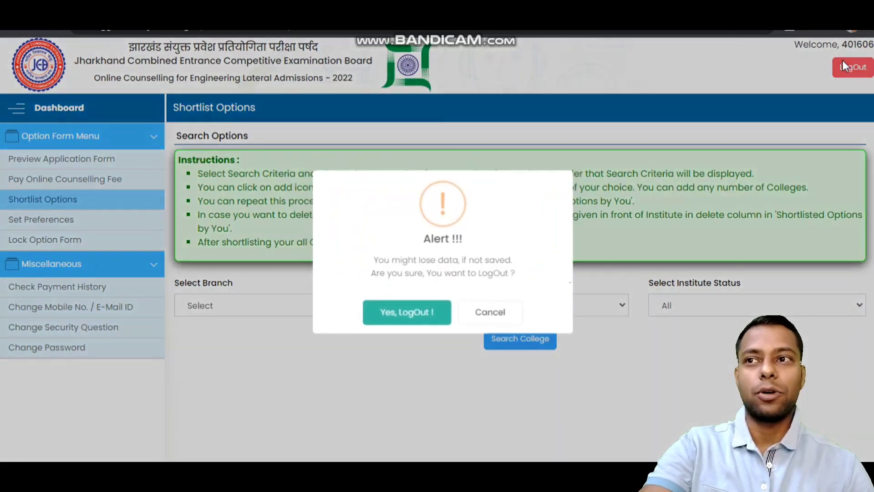
click(381, 312)
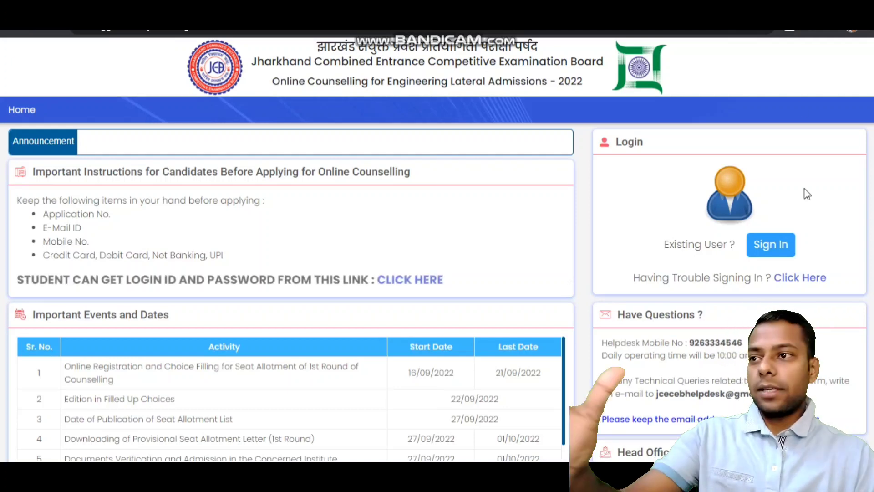
- View the form for getting the login ID and password, close it, and start signing in as an existing user
click(391, 282)
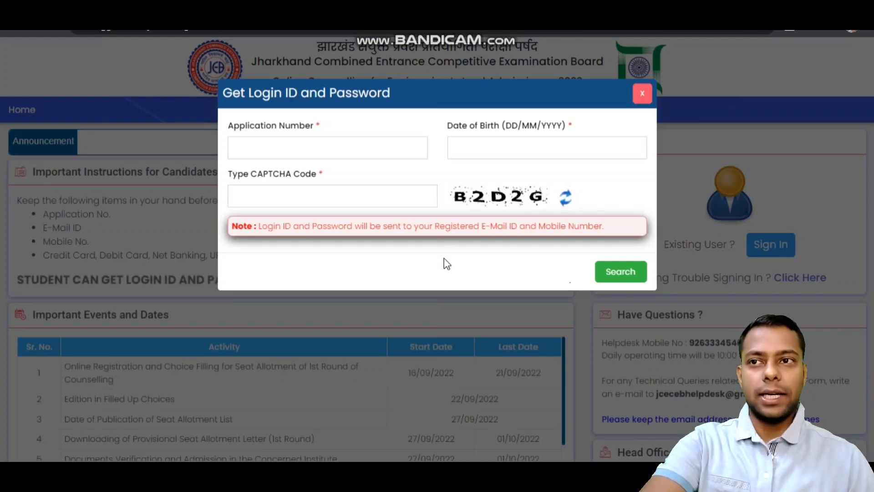
click(642, 93)
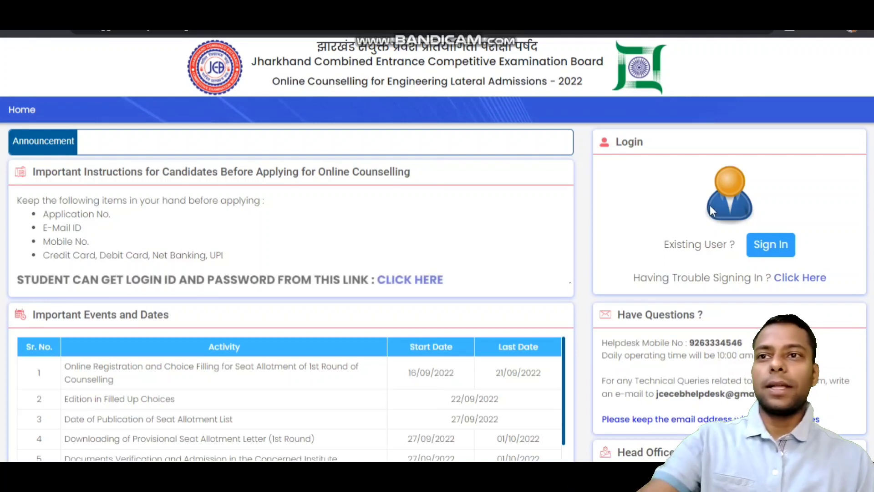
click(765, 254)
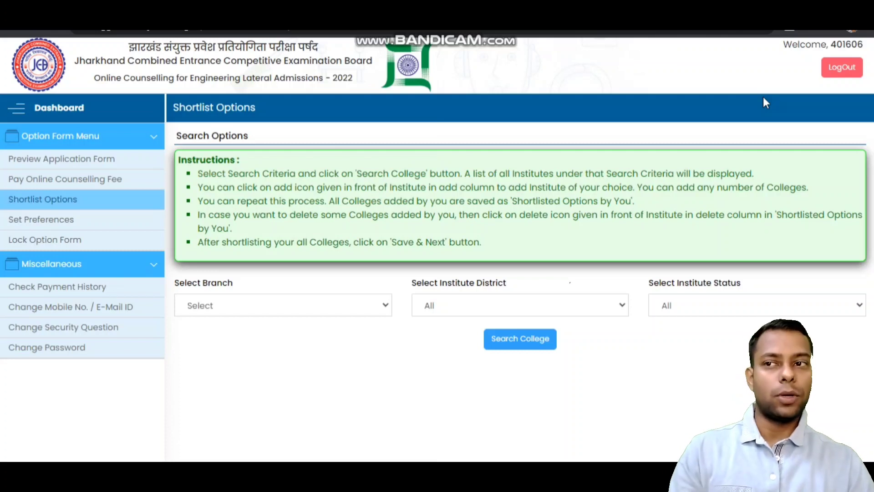
- Search for Mechanical Engineering colleges in the Dhanbad district with Govt. institute status
click(386, 311)
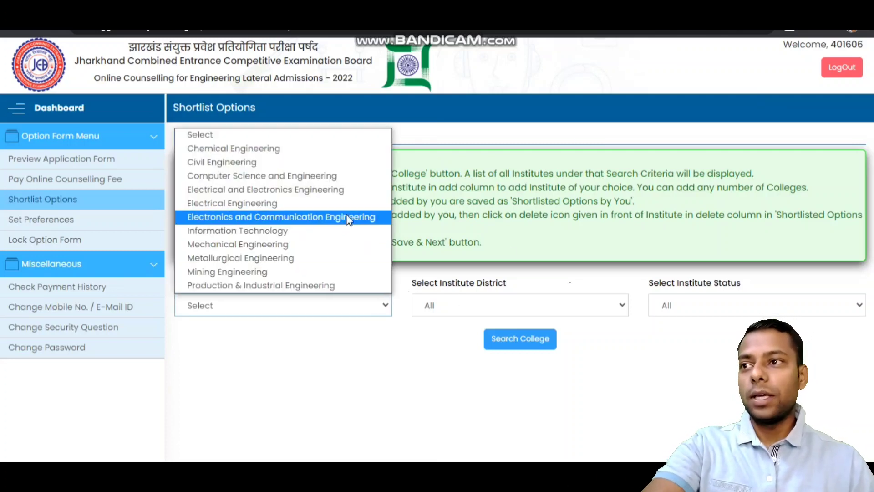
click(348, 245)
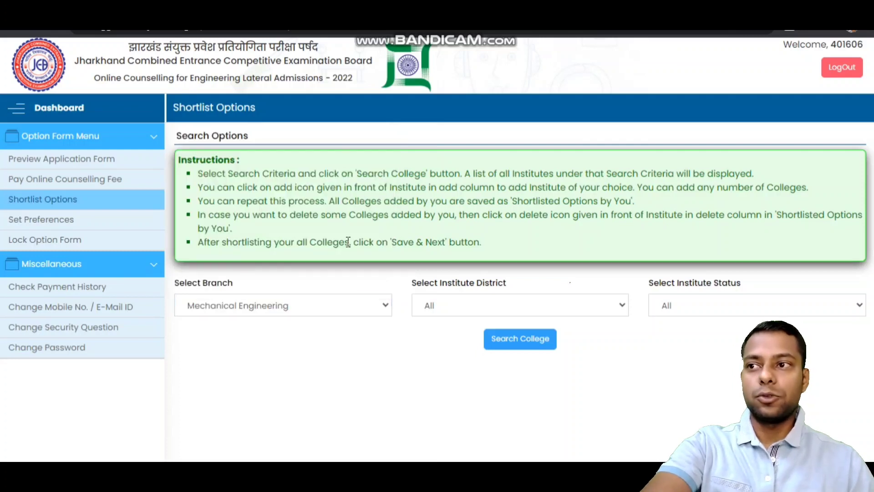
click(441, 309)
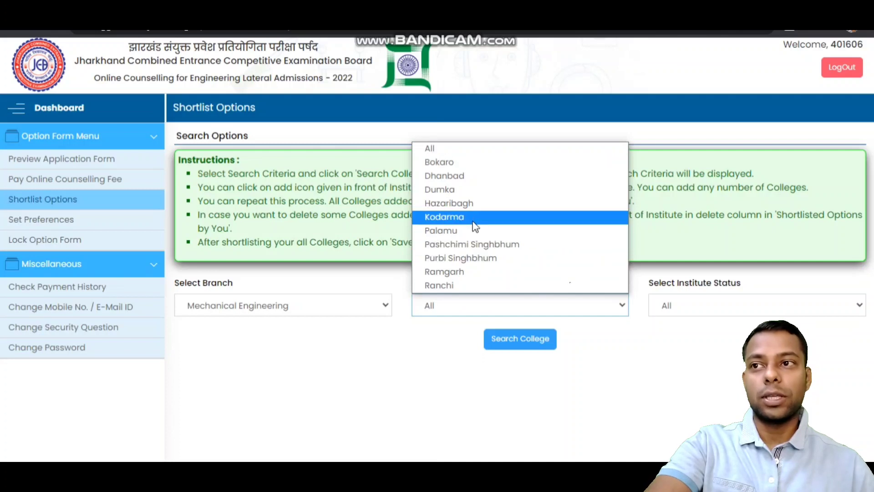
click(487, 178)
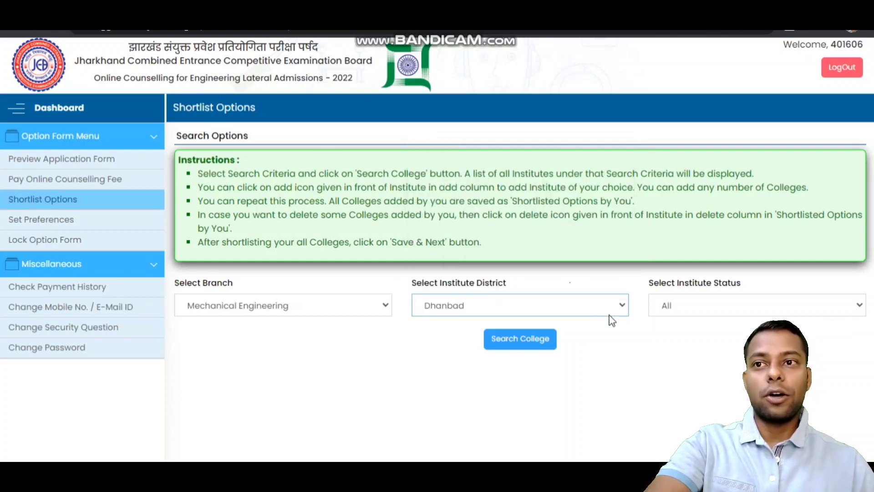
click(670, 304)
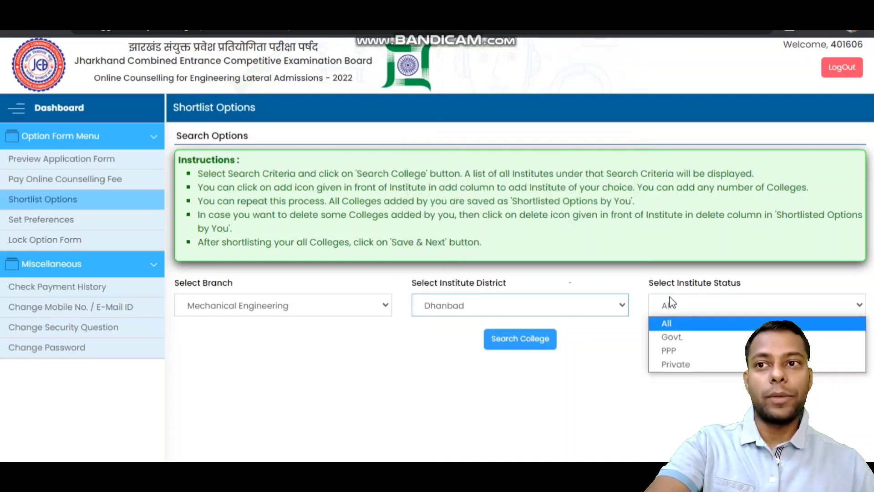
click(662, 338)
click(541, 340)
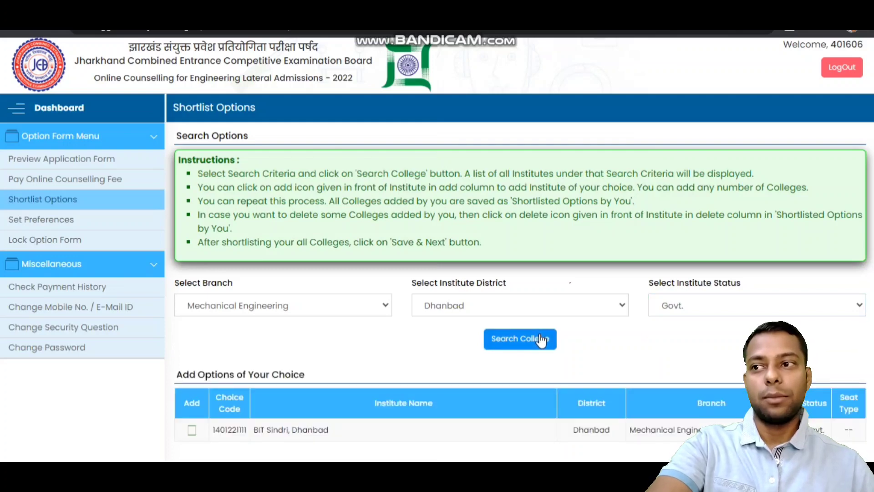
- Add BIT Sindri, Dhanbad to the shortlisted options and dismiss the information message
scroll(541, 340, down, 1)
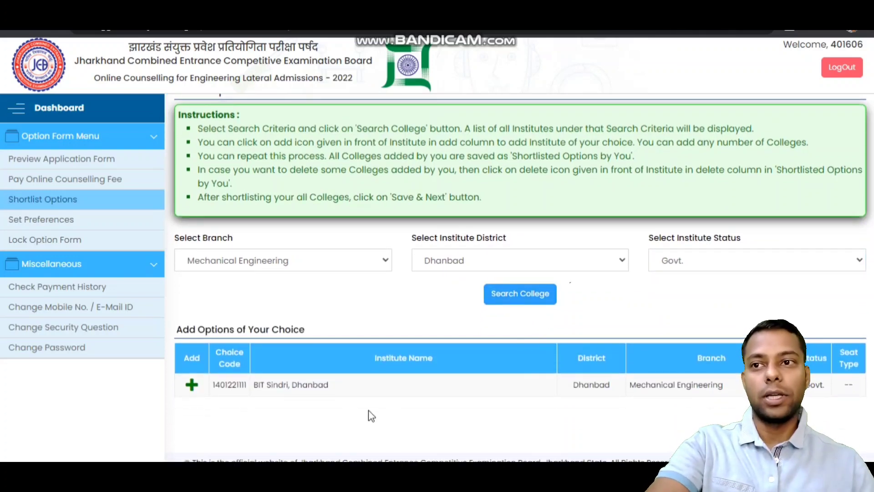
click(193, 388)
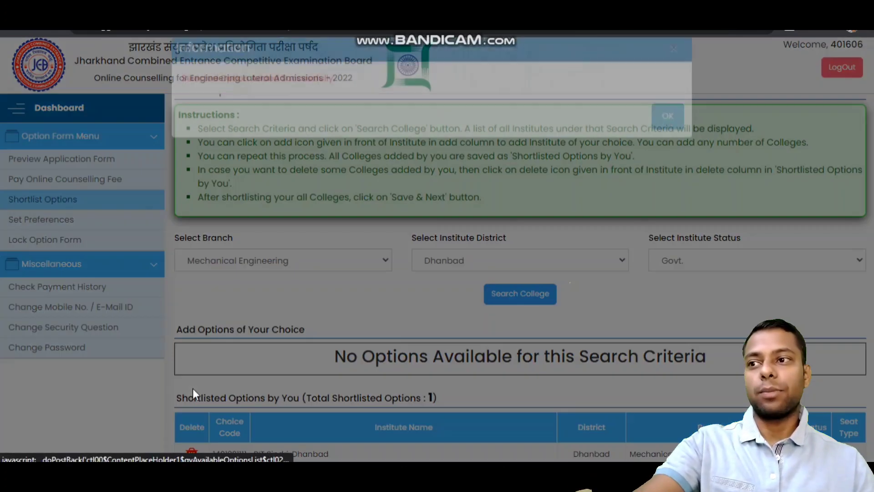
click(668, 135)
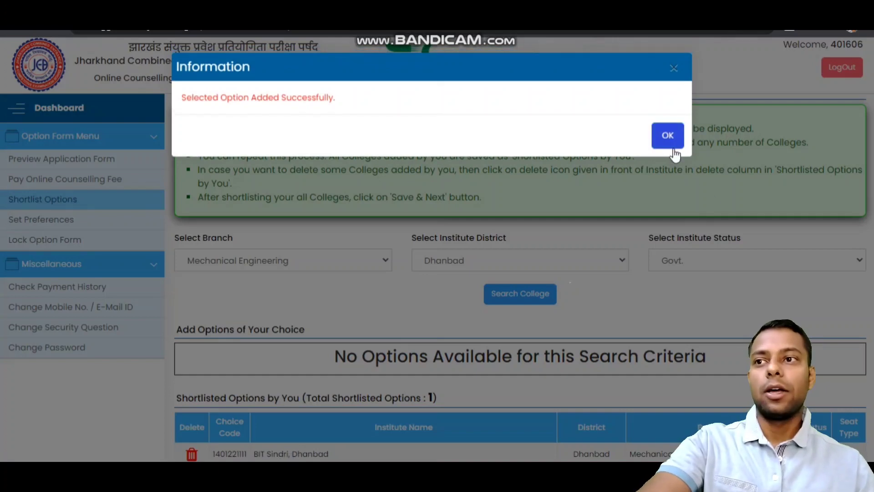
- Search the Hazaribagh district and add University College of Engineering & Technology, Hazaribagh to the shortlist
click(563, 269)
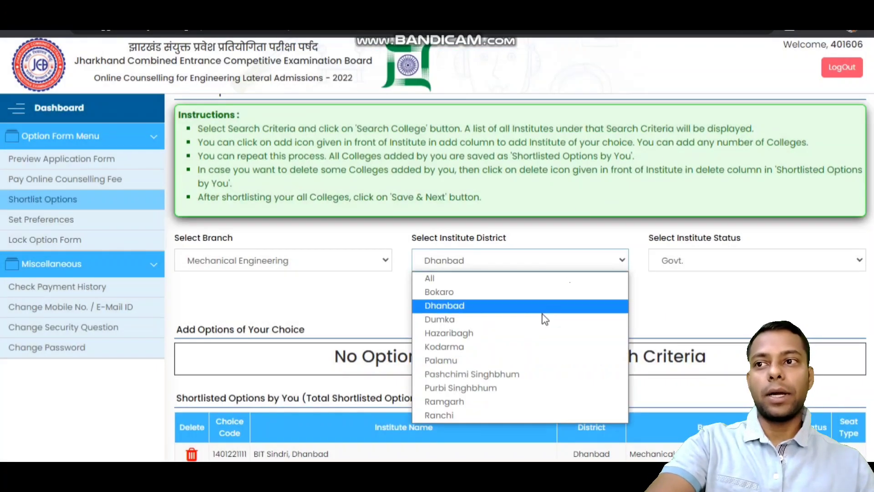
click(542, 335)
click(506, 297)
scroll(509, 304, down, 1)
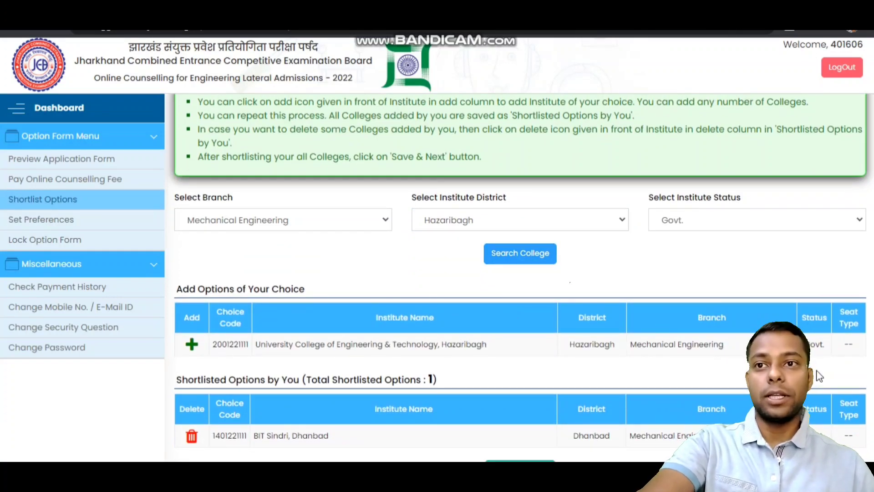
click(191, 344)
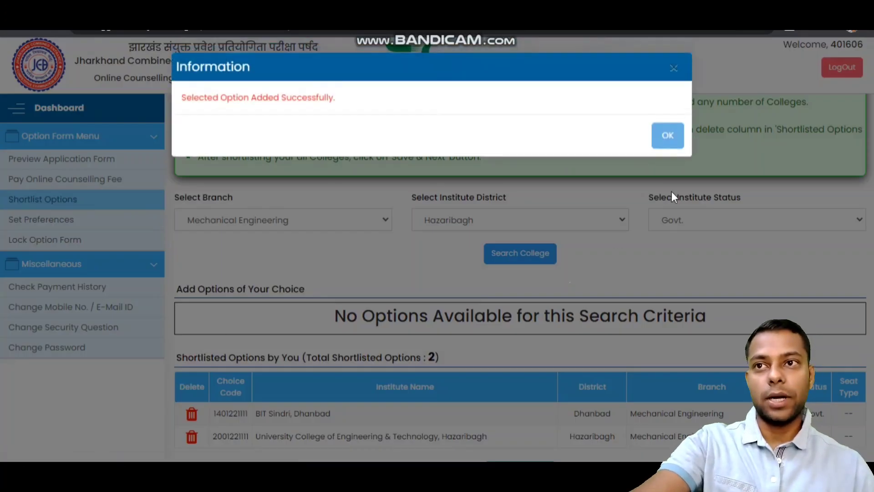
click(668, 137)
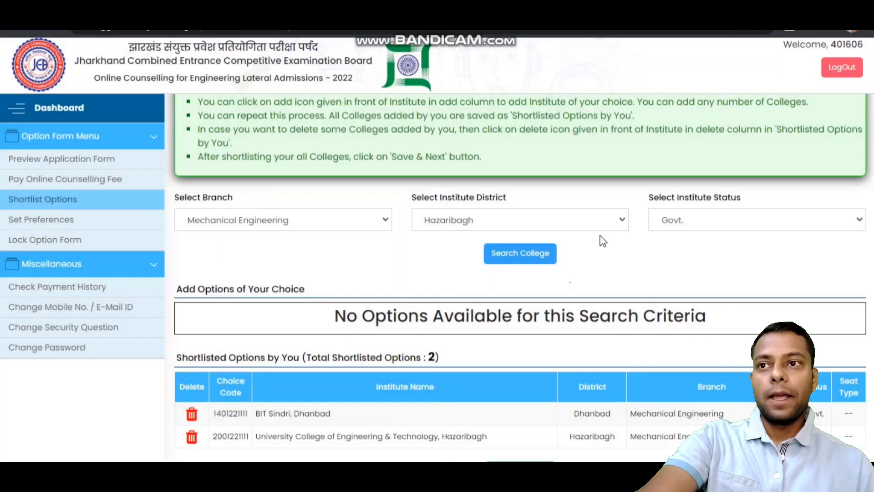
- Search for Govt. Mechanical Engineering colleges in the Palamu district and in the Pashchimi Singhbhum district
click(593, 221)
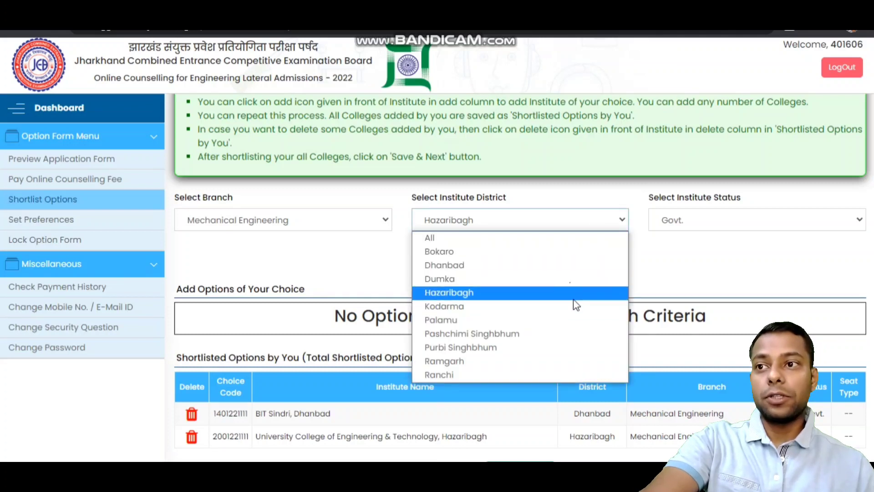
click(566, 322)
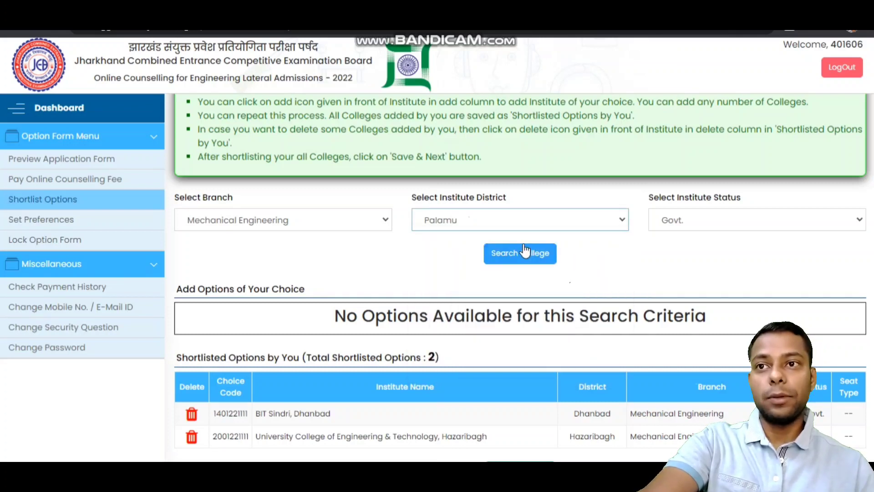
click(523, 253)
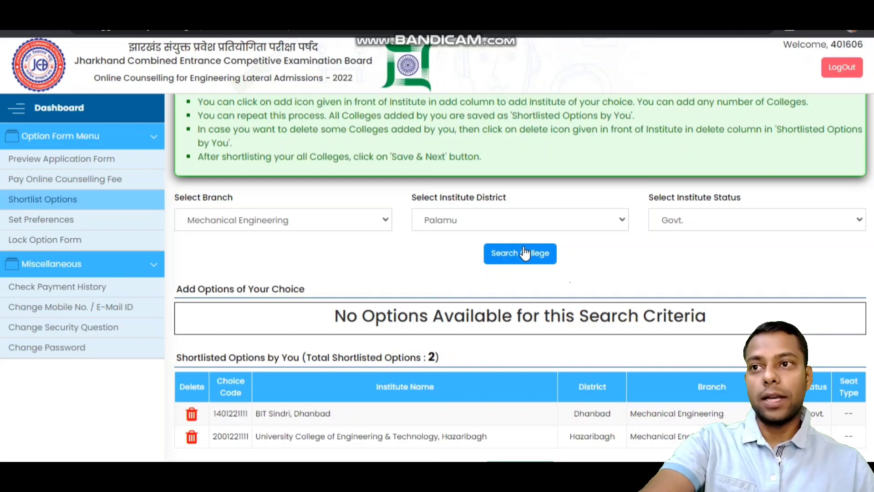
click(525, 253)
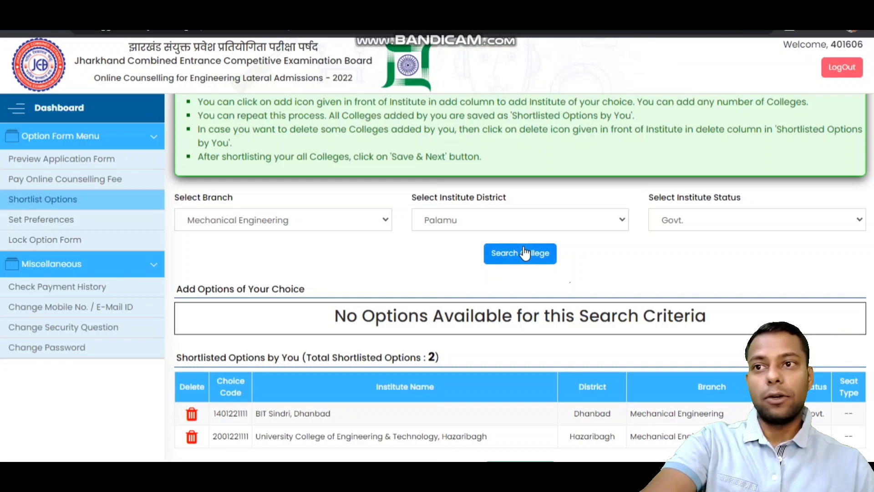
click(527, 227)
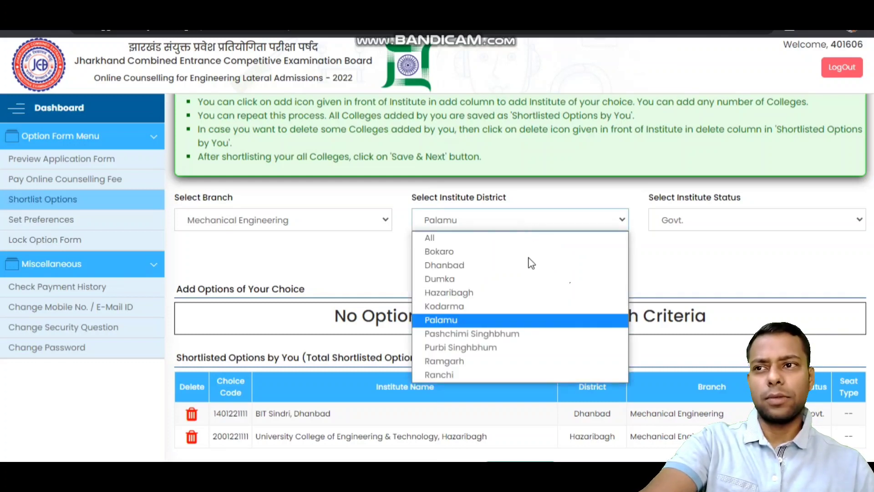
click(534, 332)
click(529, 256)
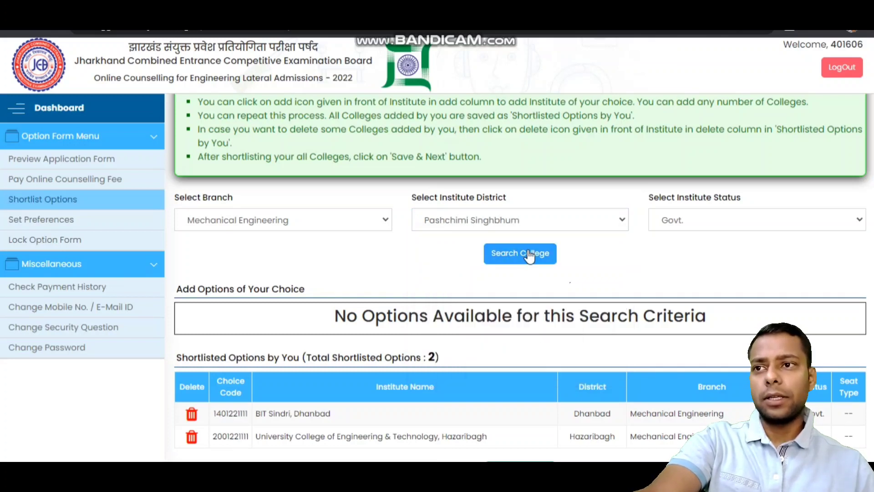
- Search the Palamu district with institute status All and add DAV Institute of Engineering & Technology, Palamau to the shortlist
click(461, 228)
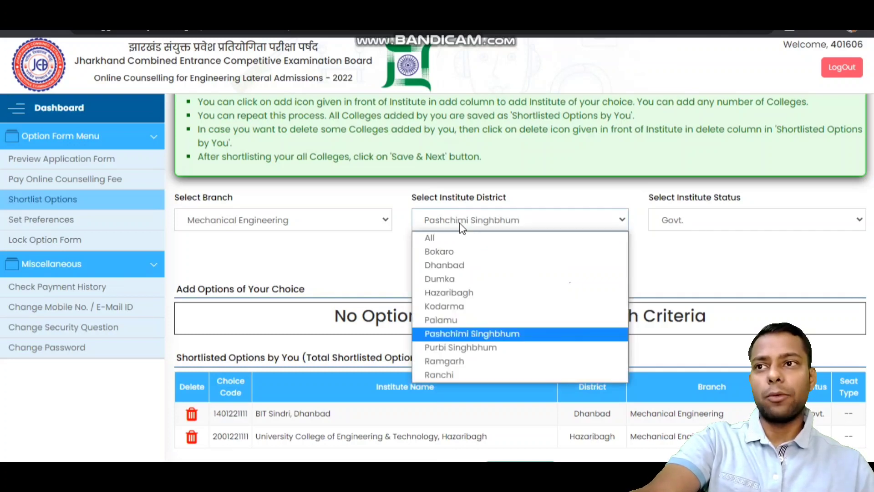
click(452, 320)
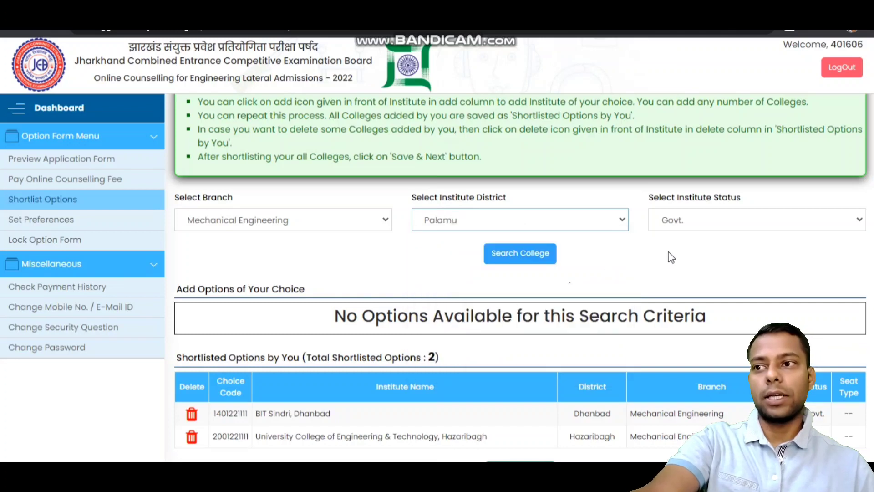
click(694, 221)
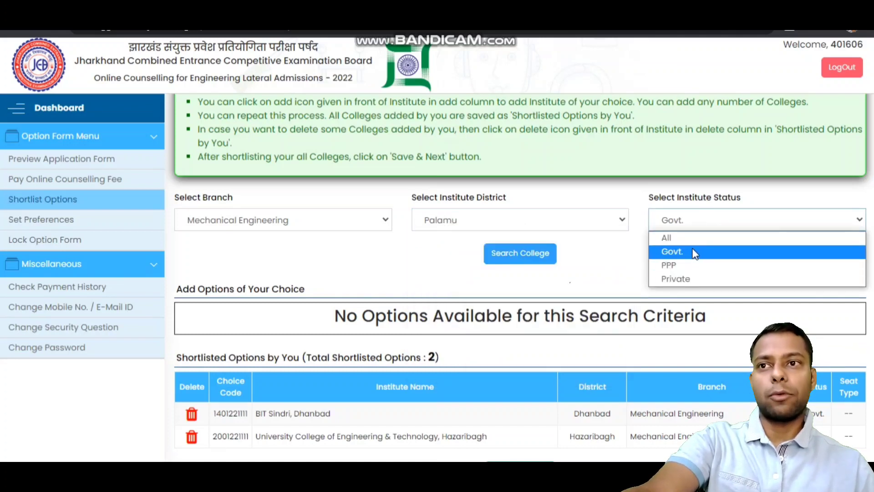
click(698, 237)
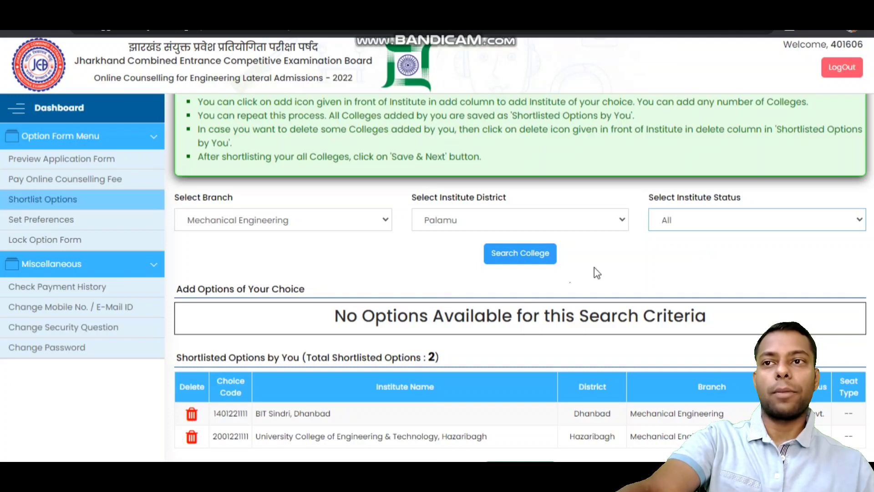
click(530, 266)
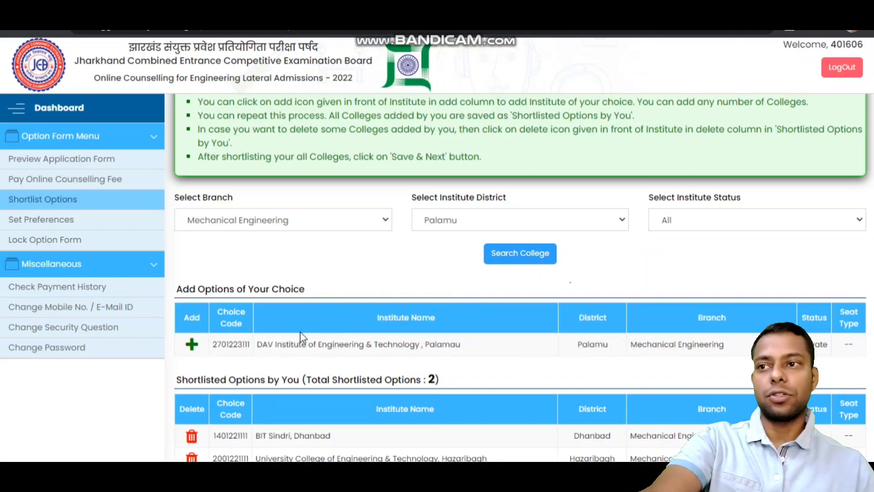
click(191, 344)
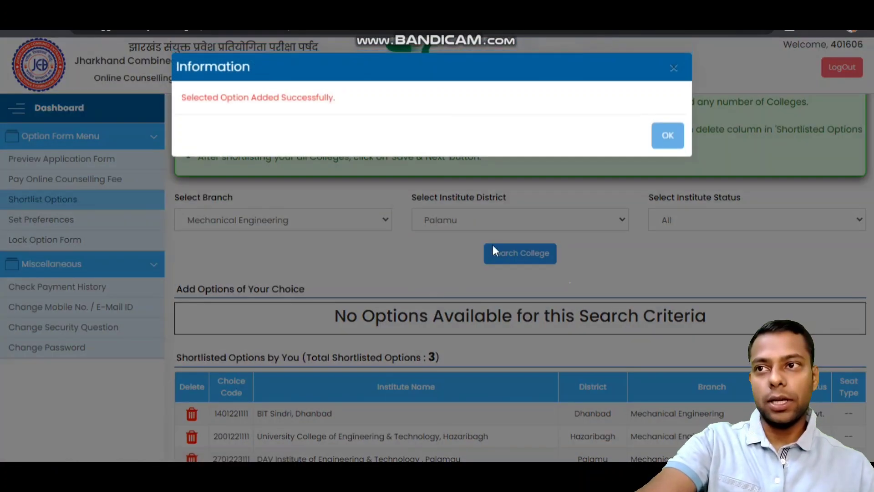
click(667, 135)
- Search for Mechanical Engineering colleges in the Ramgarh district with PPP institute status
click(690, 227)
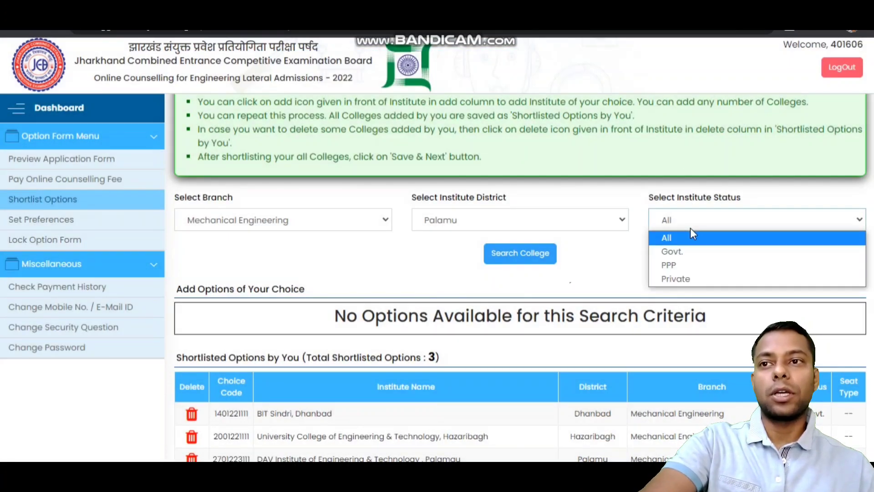
click(686, 266)
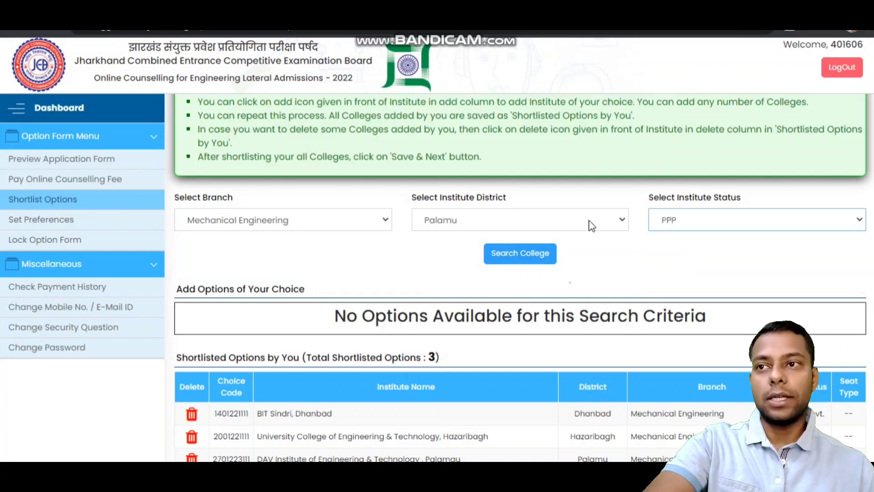
click(588, 226)
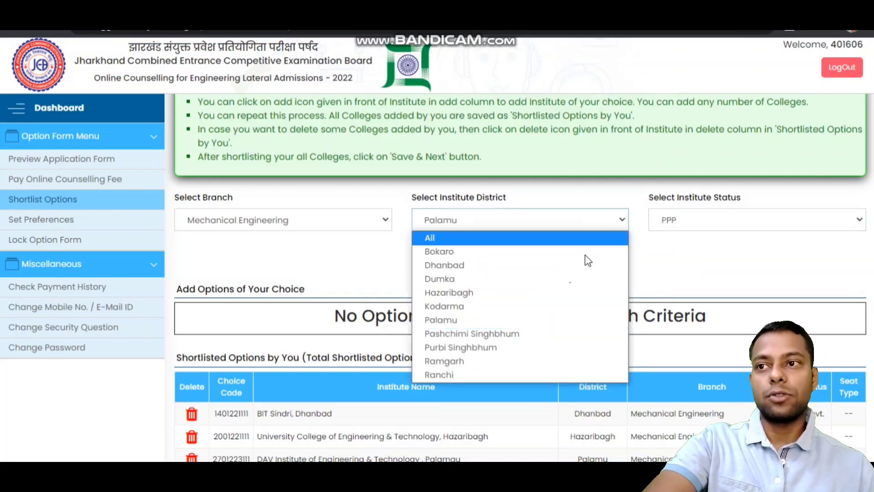
click(559, 360)
click(520, 253)
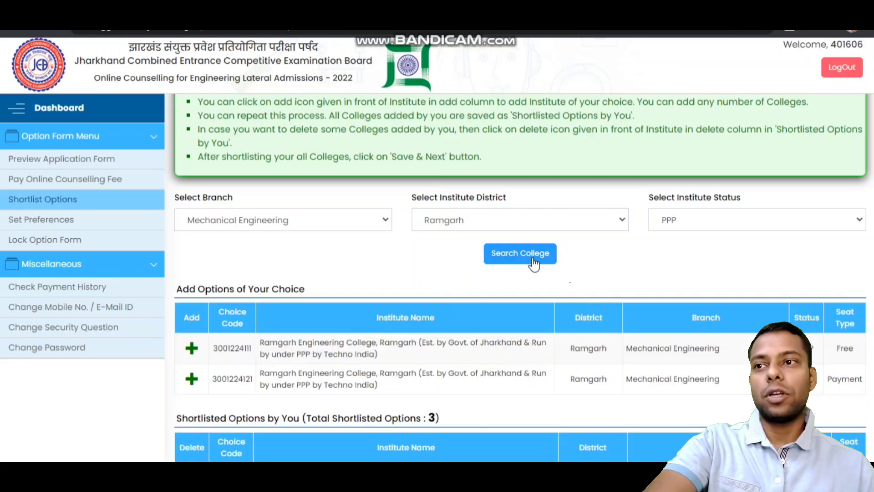
scroll(534, 263, down, 1)
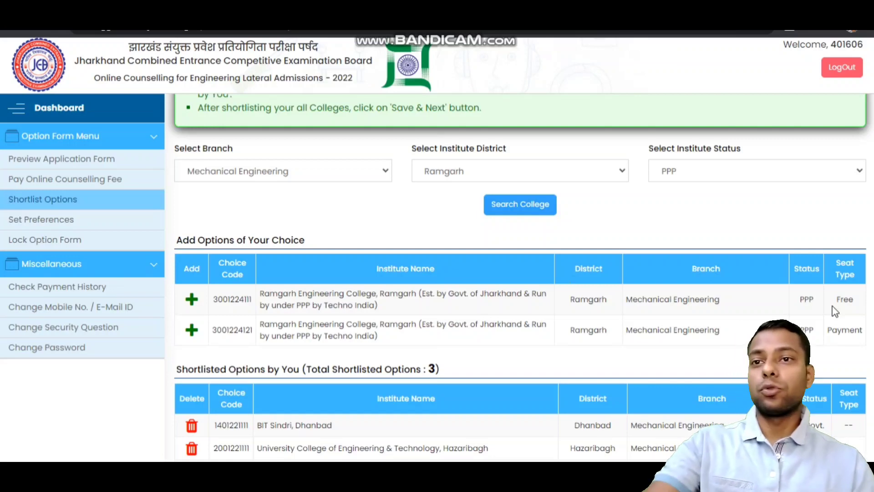
- Add the Free seat option of Ramgarh Engineering College for Mechanical Engineering to the shortlist
click(192, 302)
click(665, 136)
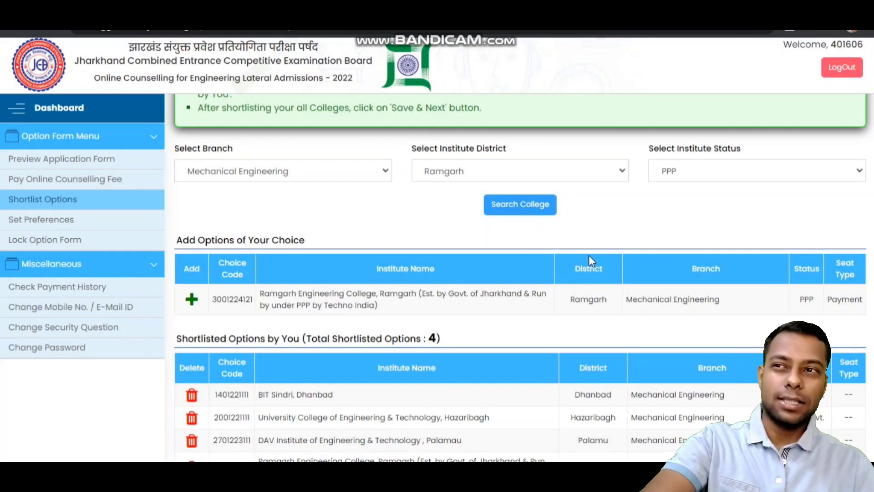
scroll(591, 260, up, 3)
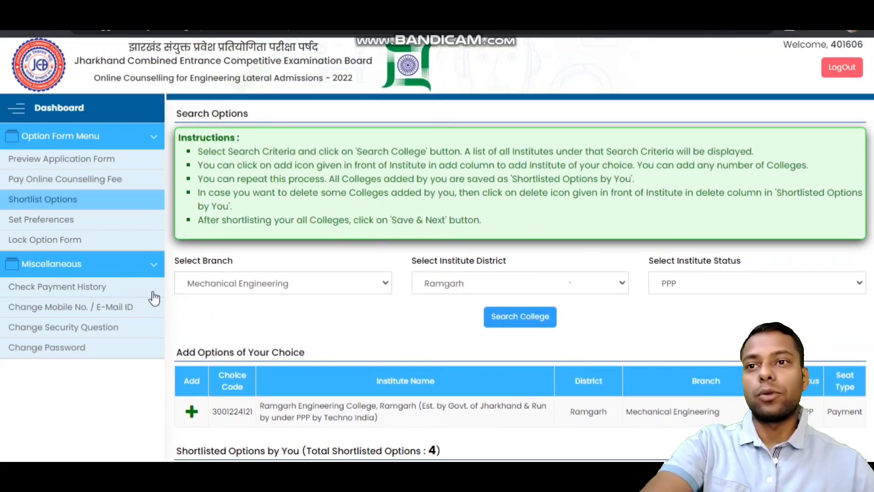
- Save the shortlisted college options and proceed to setting preferences
click(132, 231)
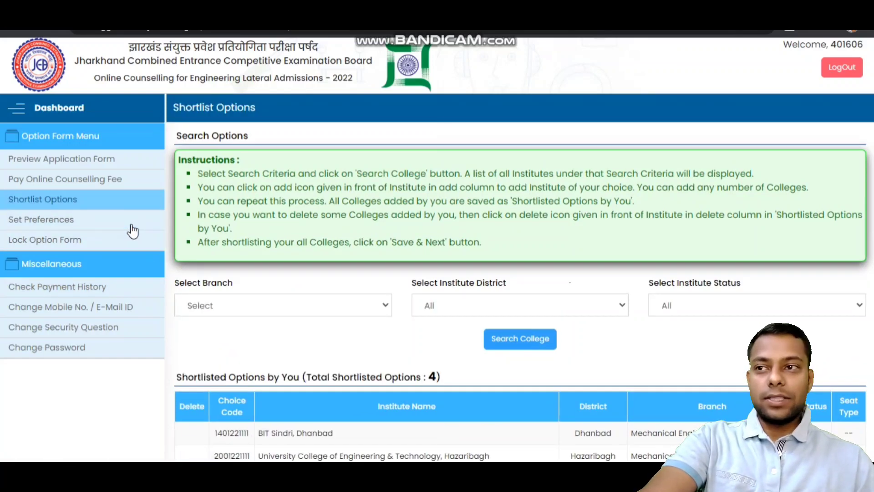
scroll(309, 359, down, 1)
scroll(312, 362, down, 1)
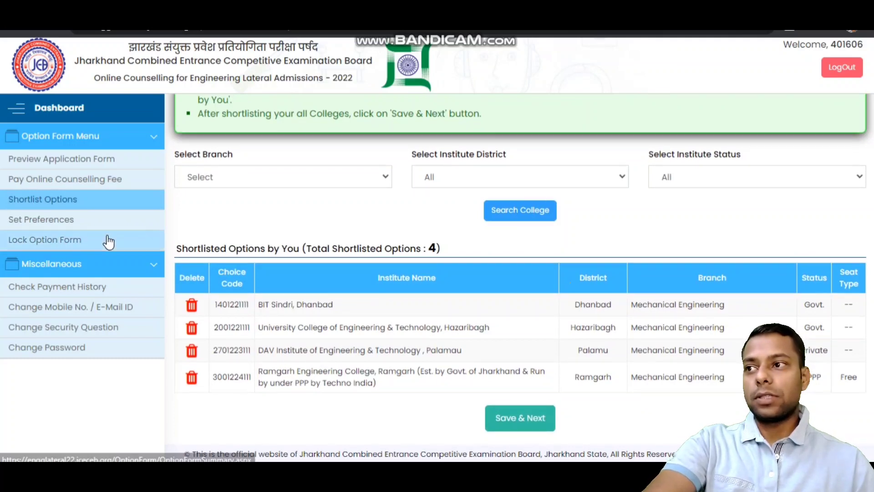
click(532, 409)
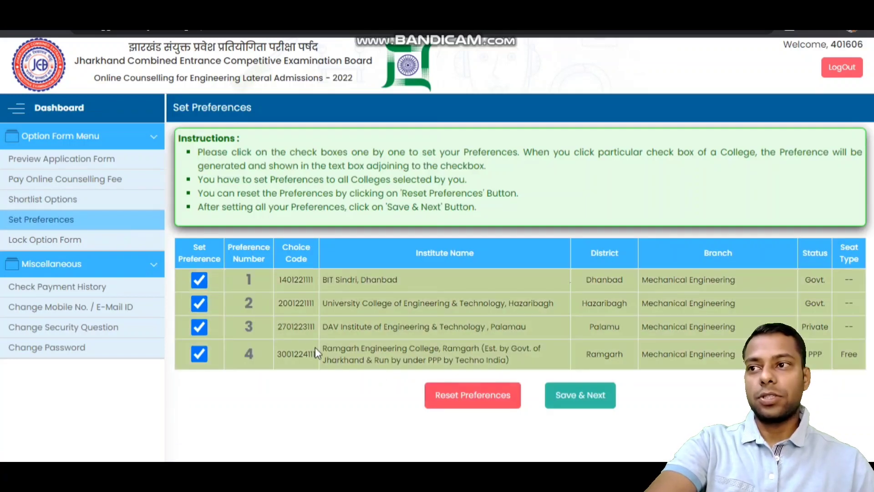
- Reset the preferences, rank BIT Sindri 1, University College Hazaribagh 2, Ramgarh Engineering College 3 and DAV Institute Palamau 4, and save the order
click(473, 392)
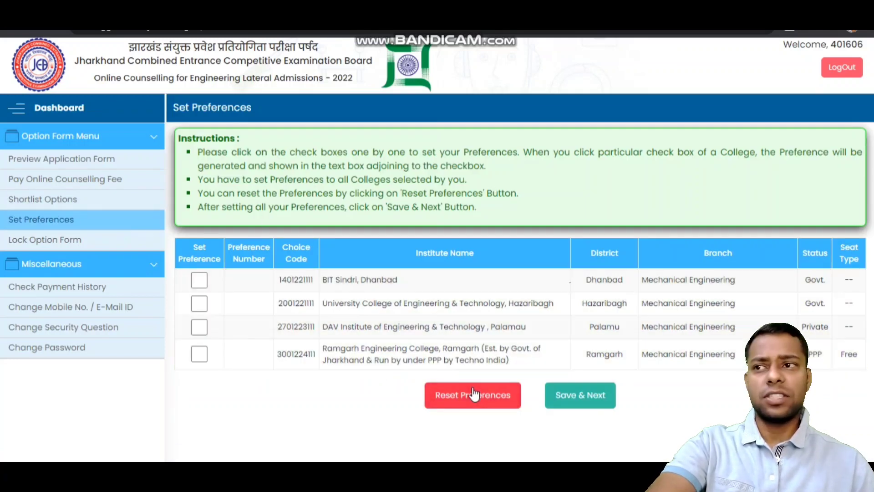
click(200, 280)
click(202, 309)
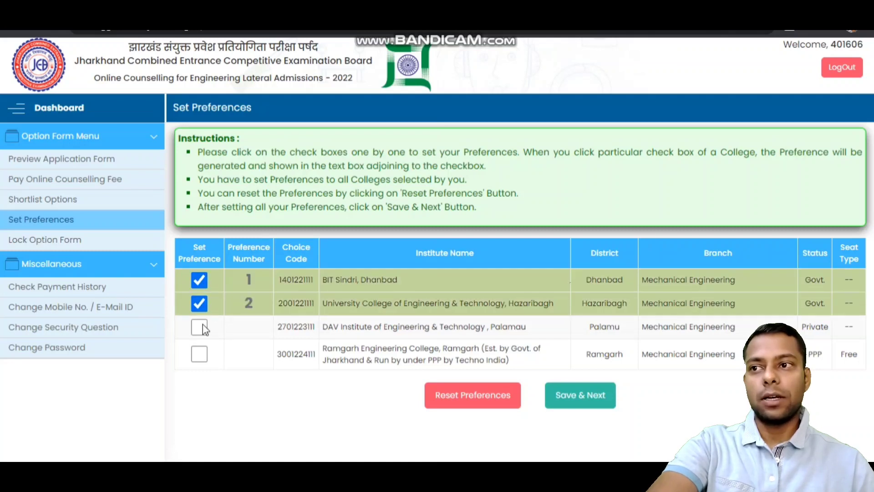
click(199, 353)
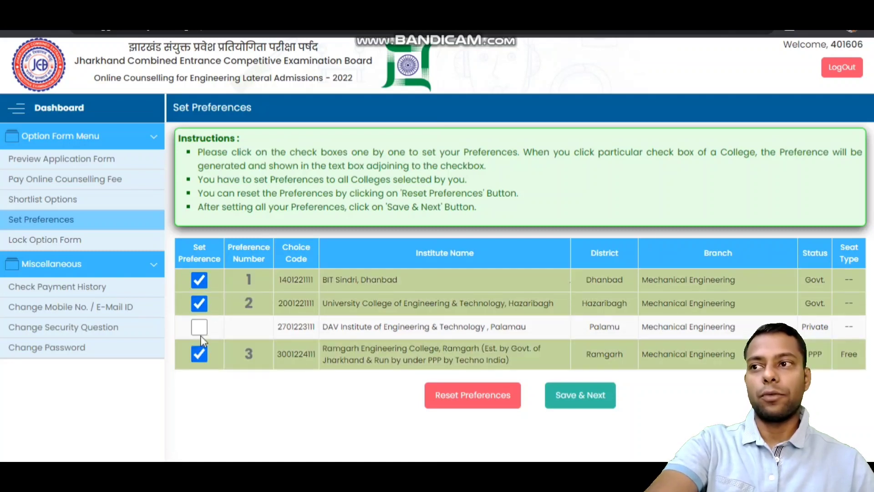
click(203, 329)
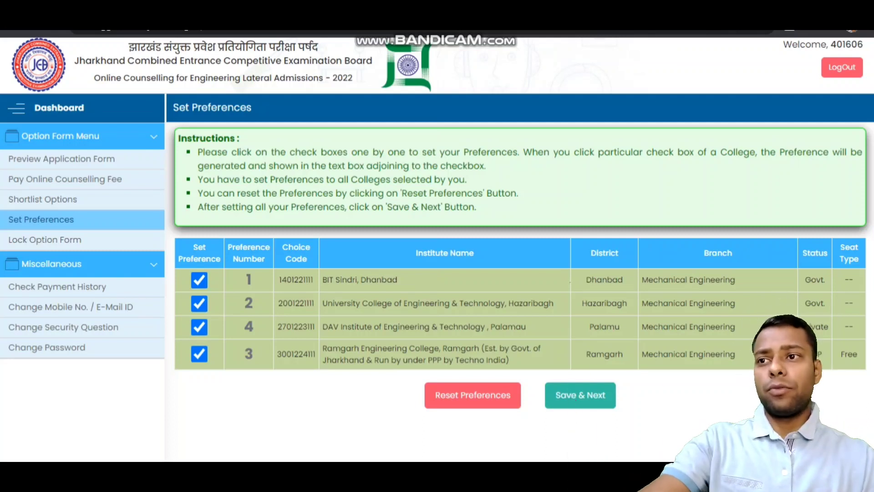
click(577, 407)
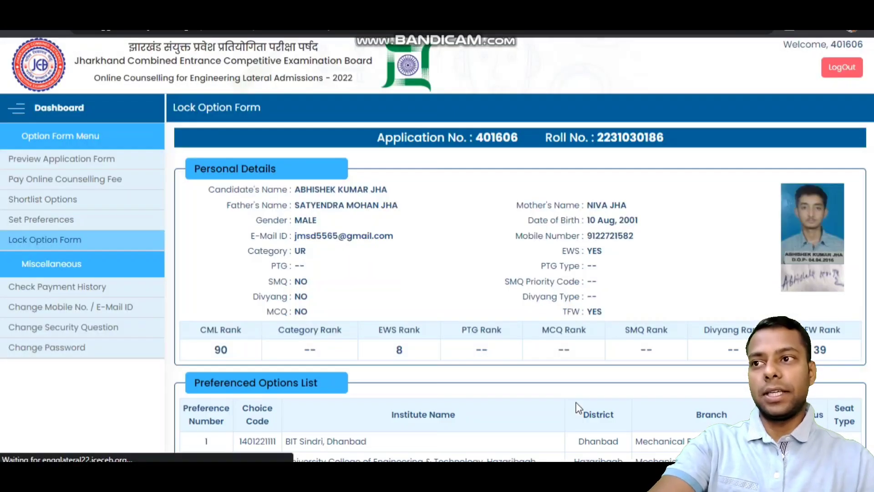
- Review the preferred options list, counselling fee payment details and candidate declaration on the lock option form
scroll(579, 407, down, 1)
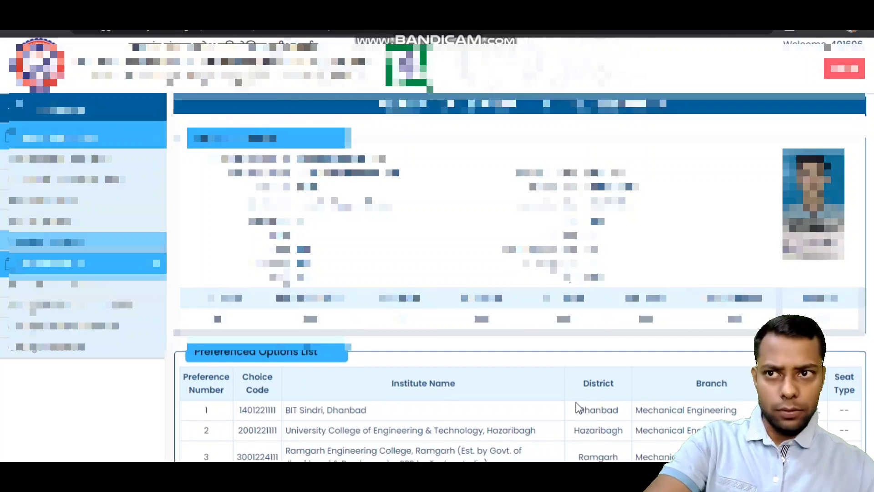
scroll(579, 408, down, 3)
scroll(578, 408, down, 2)
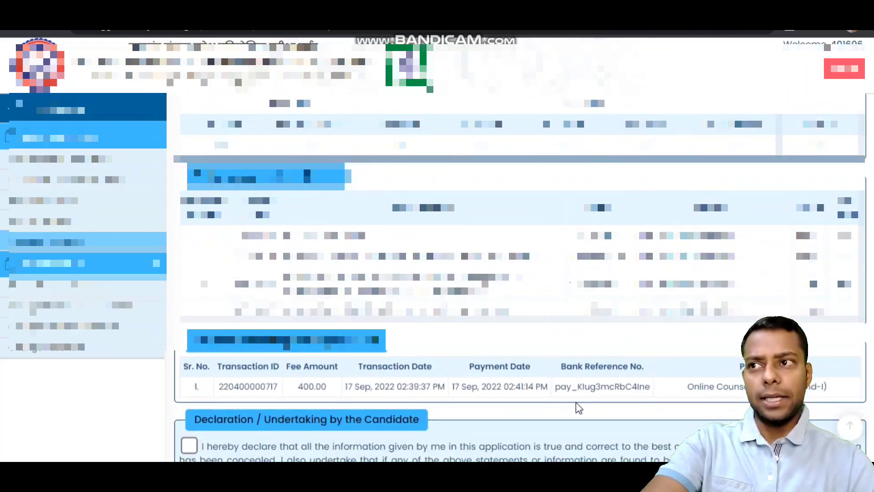
scroll(576, 403, down, 1)
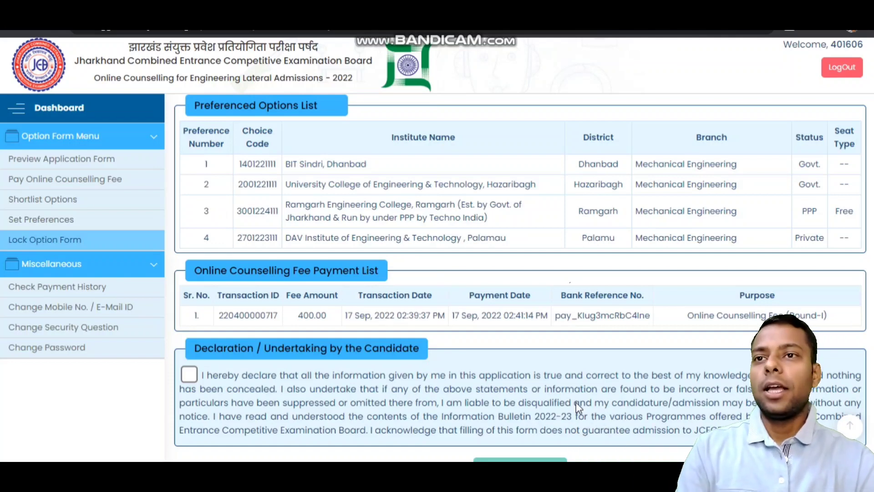
scroll(578, 407, down, 2)
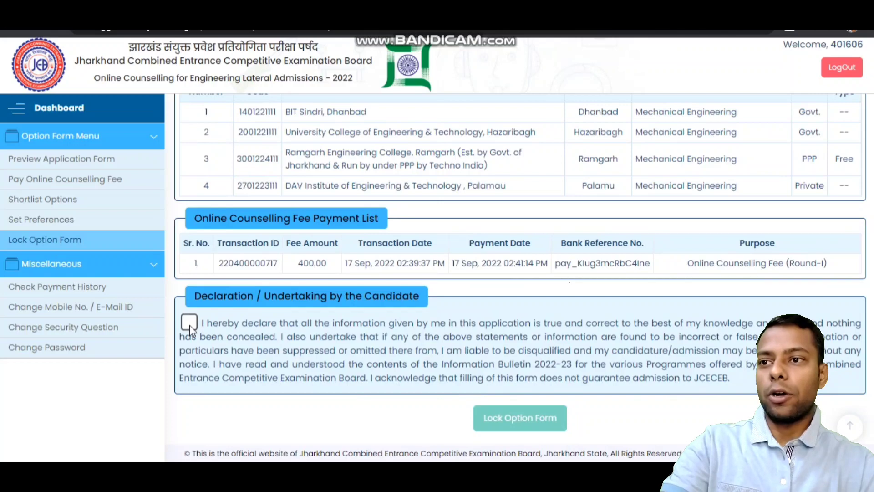
- Accept the candidate declaration and withdraw the acceptance without locking the option form
click(192, 327)
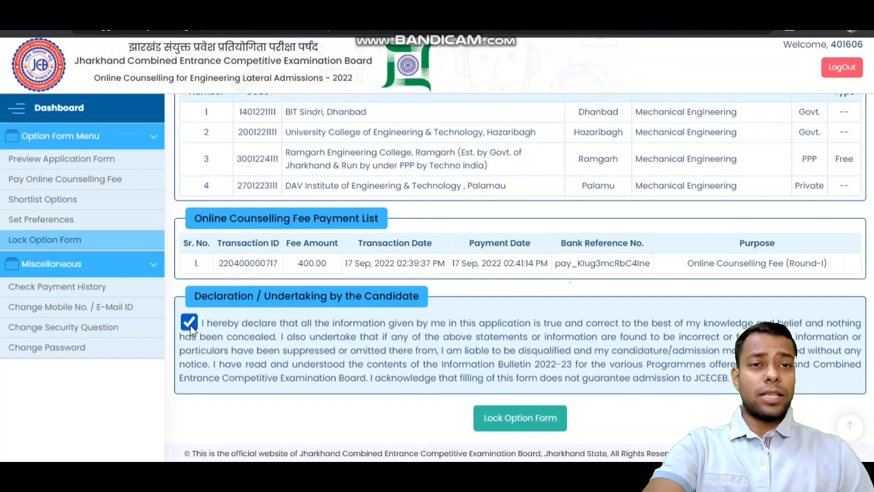
click(189, 322)
scroll(191, 332, up, 3)
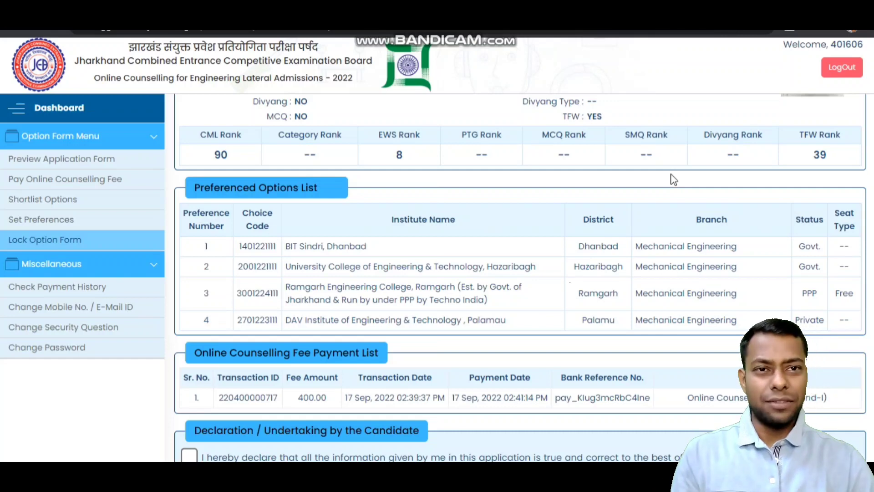
scroll(674, 179, down, 2)
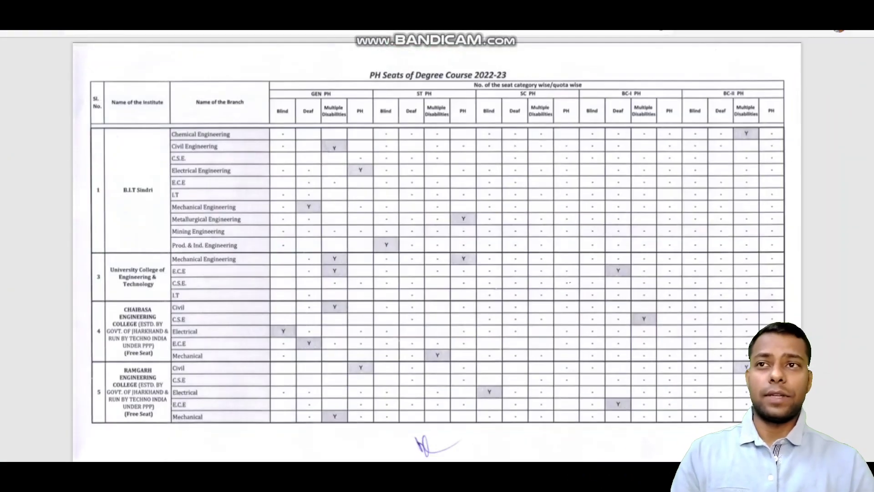
- Look through the PH seats tables for degree courses 2022-23 in the PDF down to the lateral entry seat matrix
scroll(315, 314, down, 1)
scroll(316, 314, down, 2)
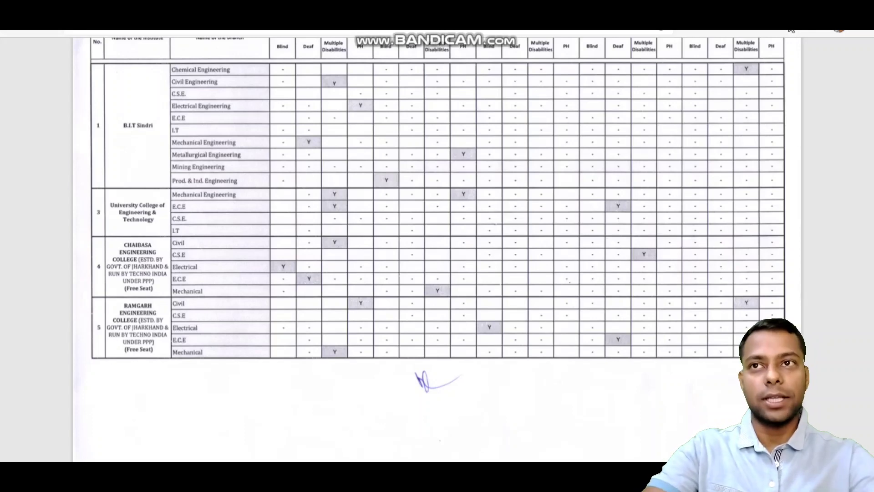
scroll(748, 201, down, 8)
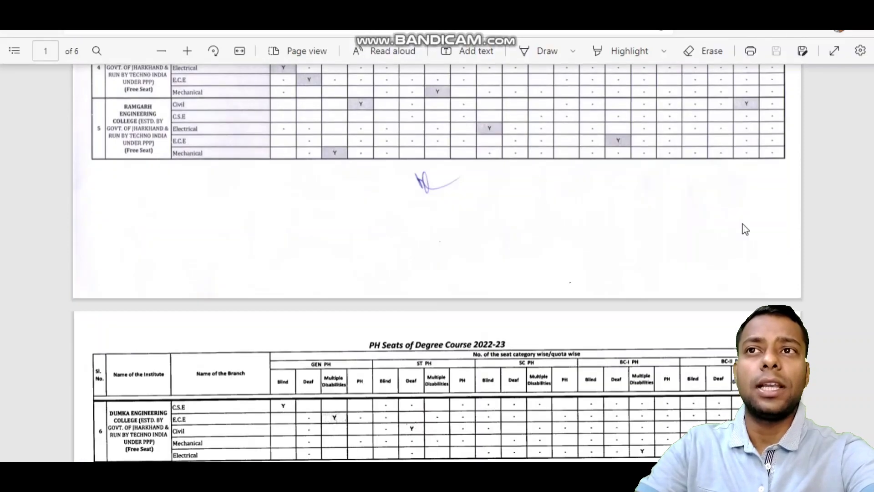
scroll(742, 229, down, 10)
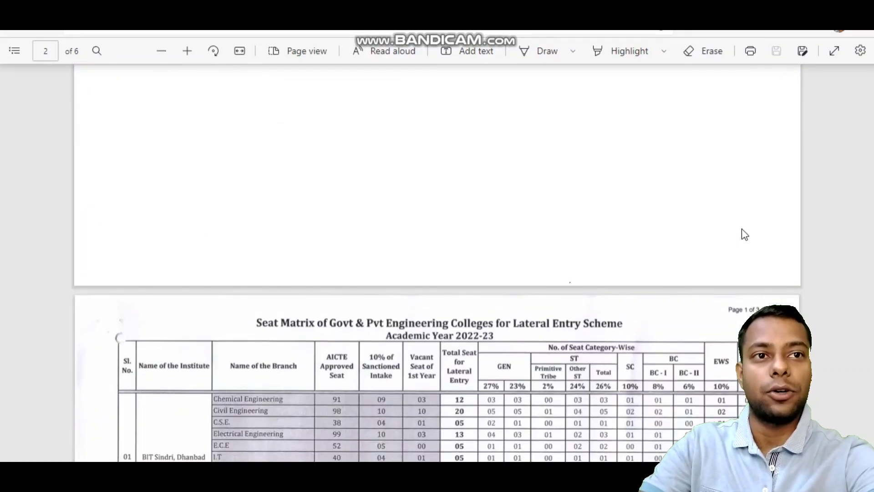